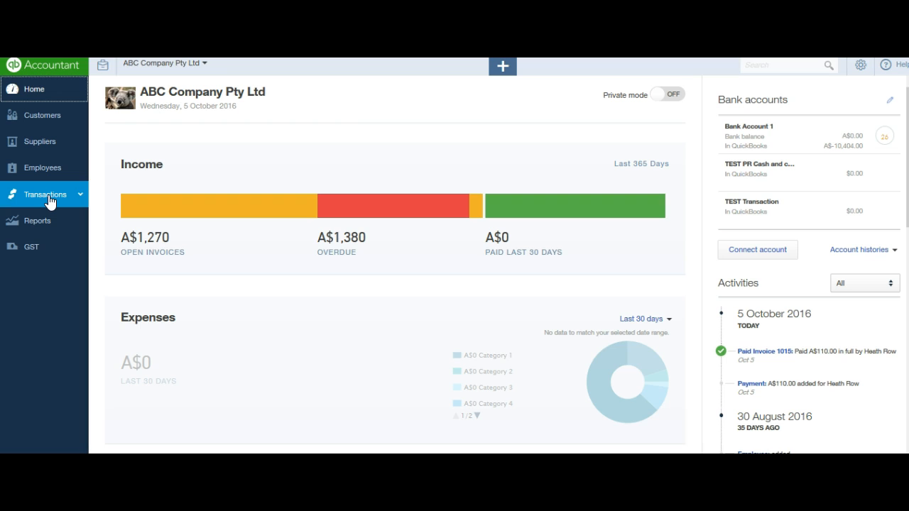
Open the bank transactions awaiting review for Bank Account 1 and sort them by date, oldest first
mouse_move(49, 201)
click(44, 218)
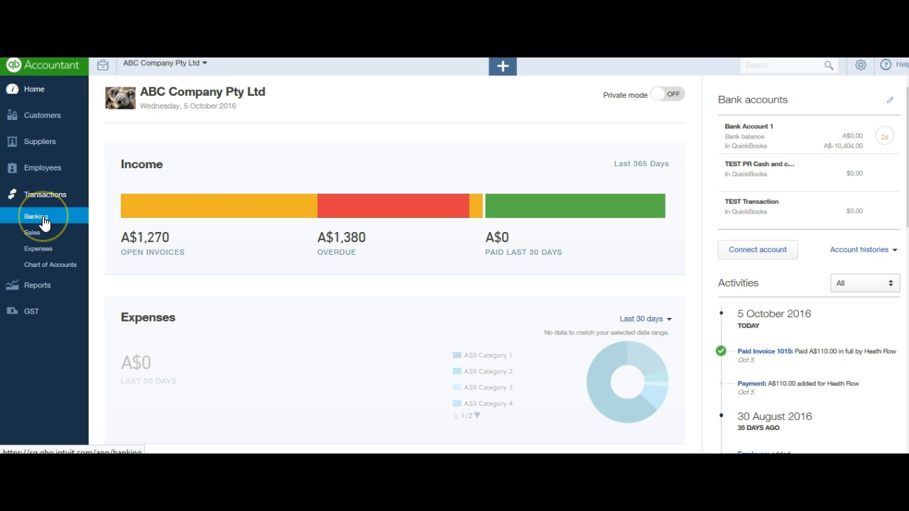
click(43, 218)
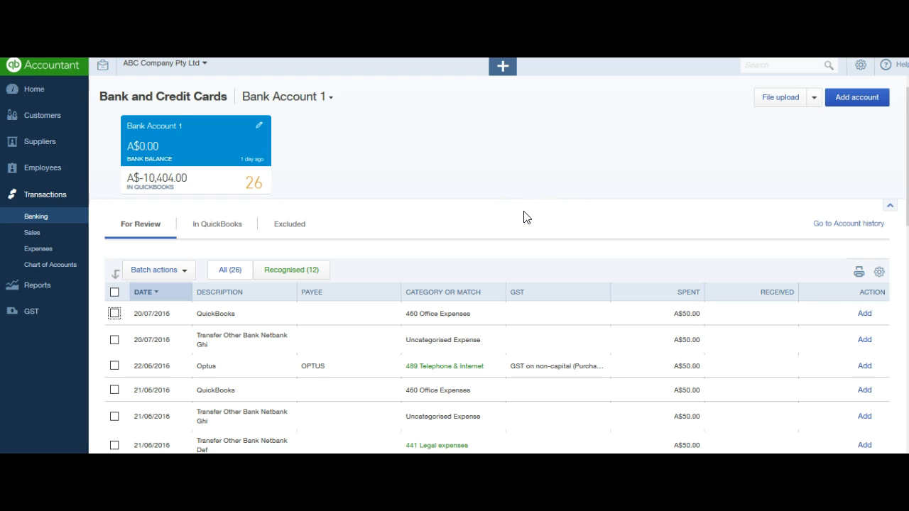
click(140, 226)
scroll(905, 189, down, 1)
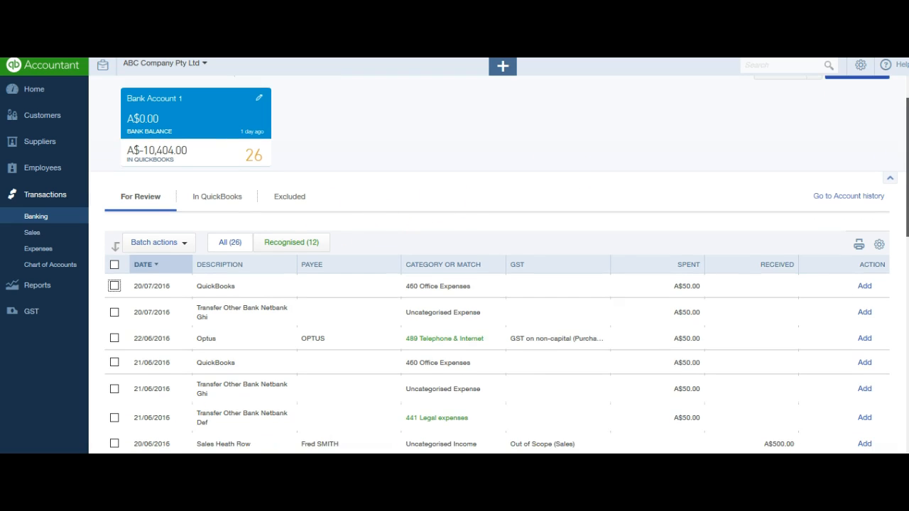
scroll(497, 270, down, 2)
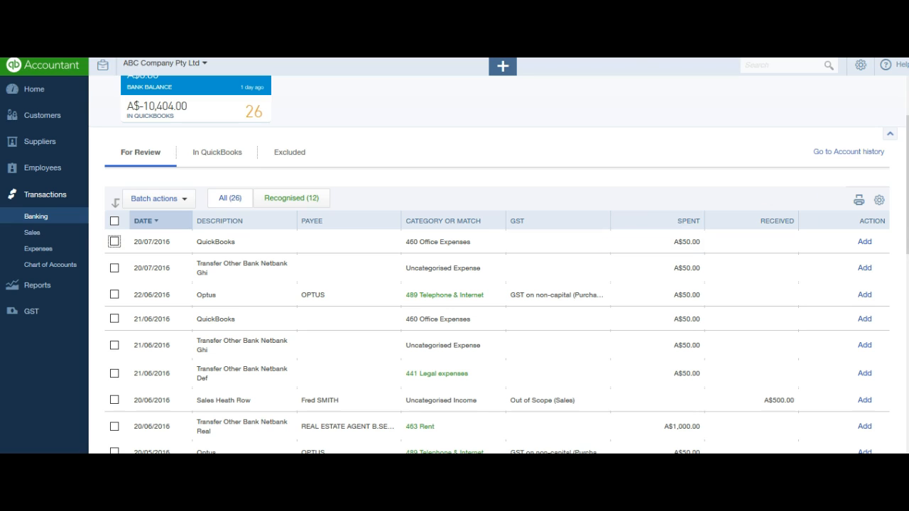
click(157, 222)
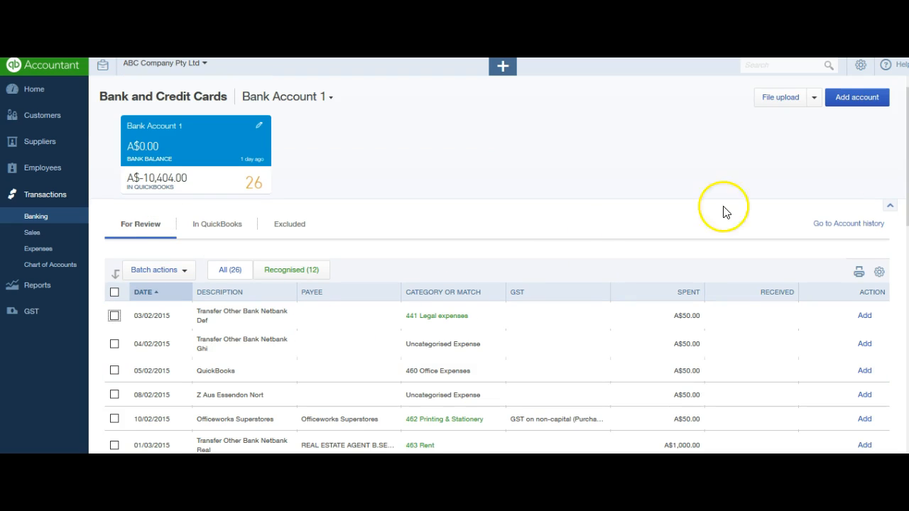
Examine the unprocessed transactions for review in Bank Account 1, from the oldest date to the latest
scroll(895, 199, down, 1)
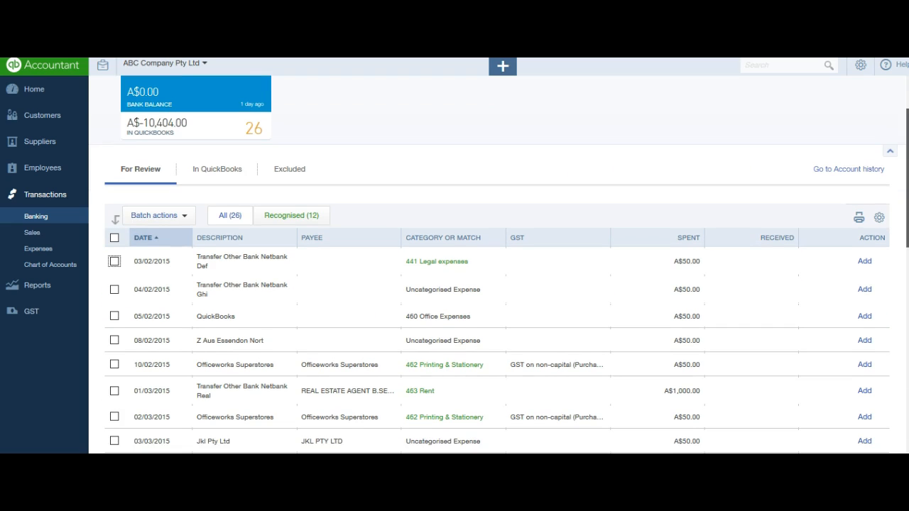
scroll(506, 265, down, 7)
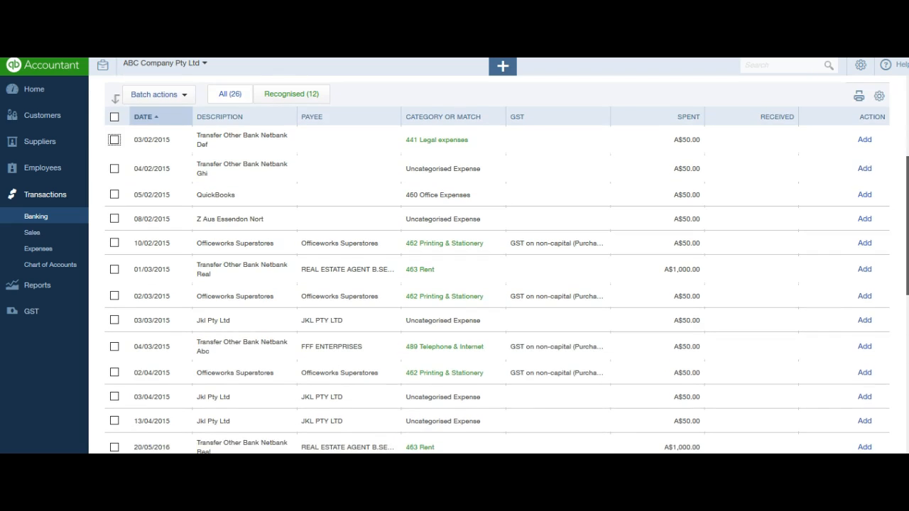
scroll(906, 428, down, 3)
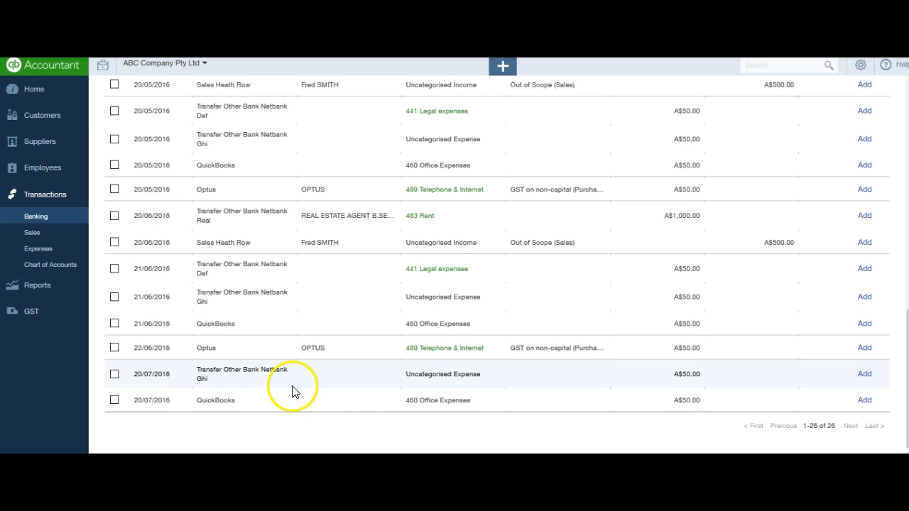
scroll(397, 226, up, 10)
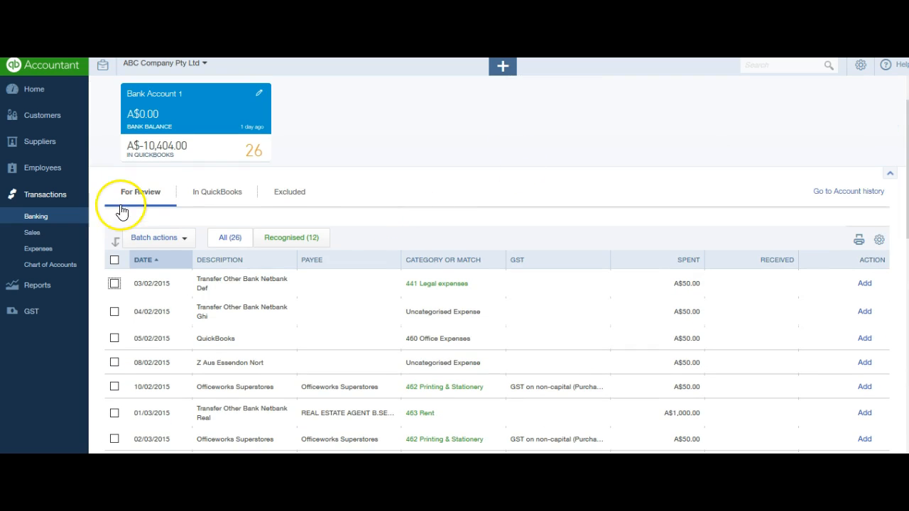
click(156, 197)
Run the BAS Detail report from the GST Centre
click(30, 317)
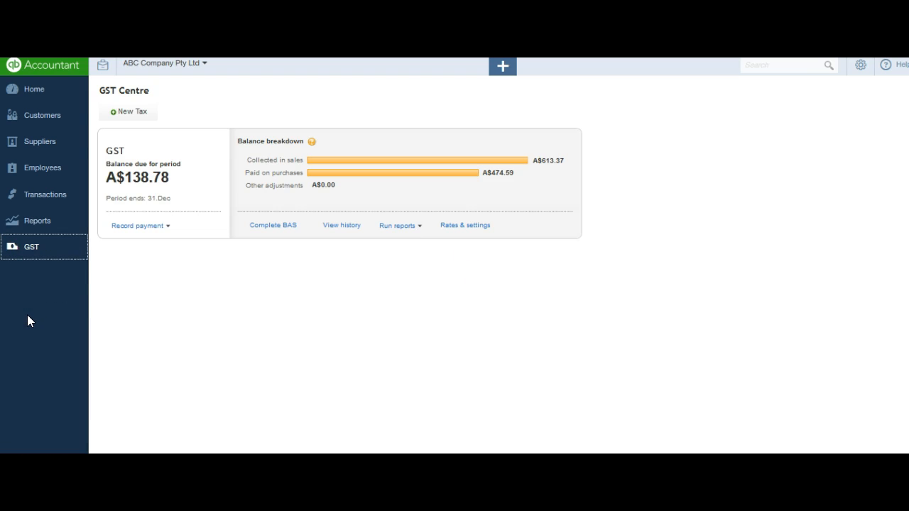
click(420, 227)
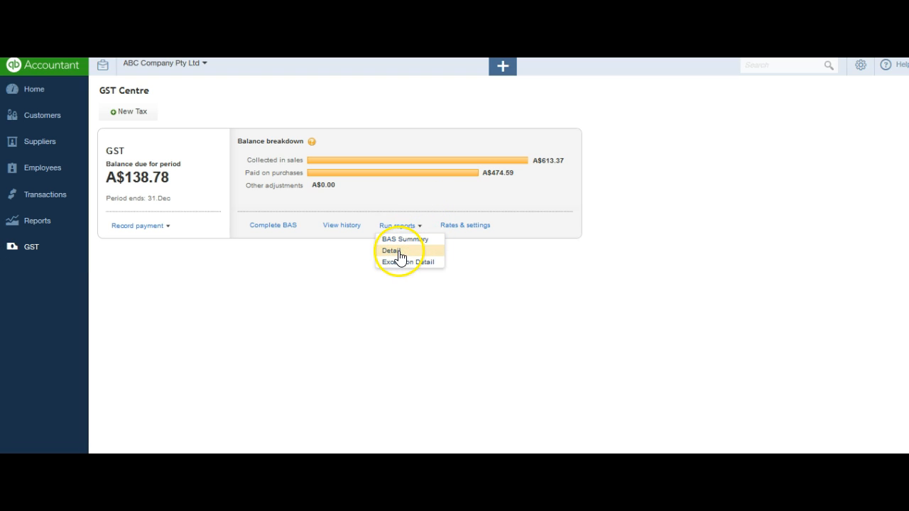
click(399, 252)
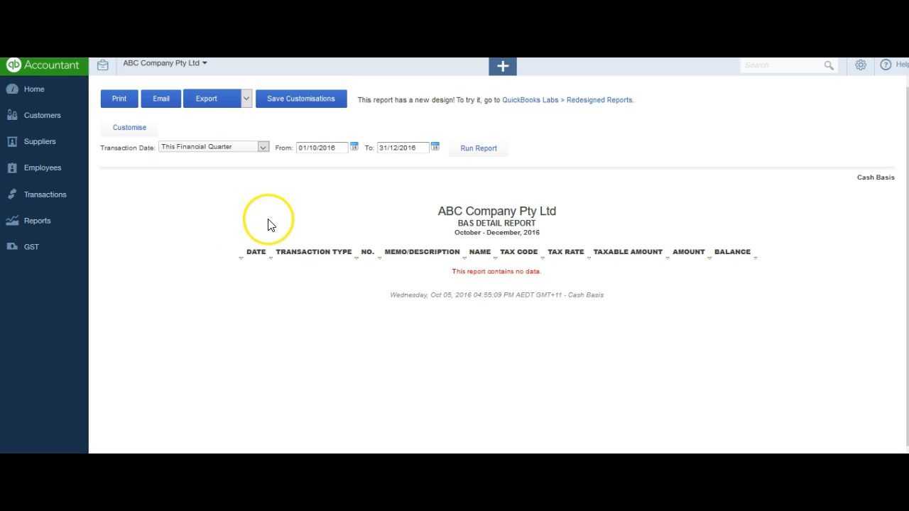
Set the BAS Detail report's transaction date range to Last Financial Quarter and run the report again
click(262, 148)
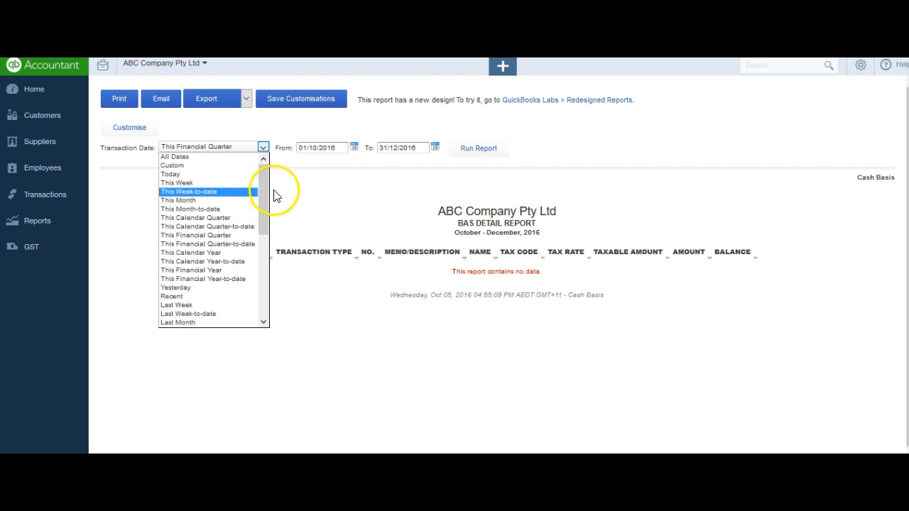
drag(263, 199, 264, 216)
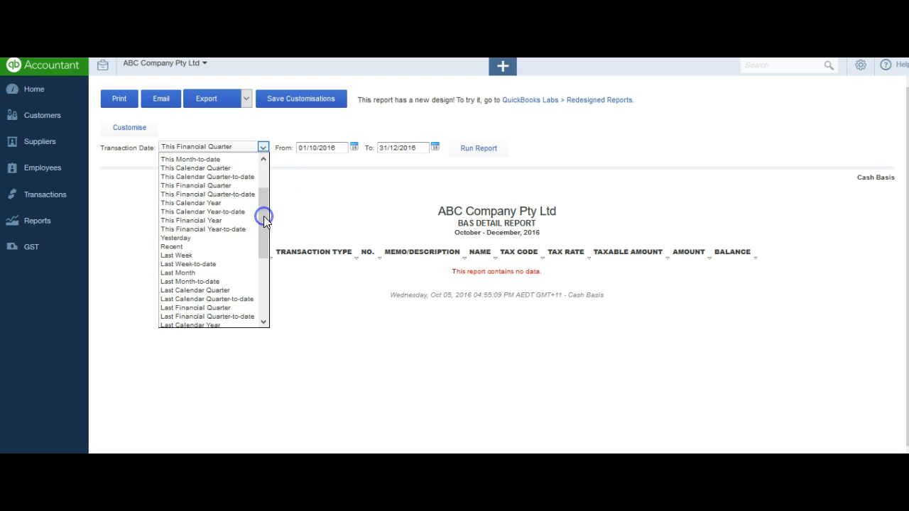
click(214, 311)
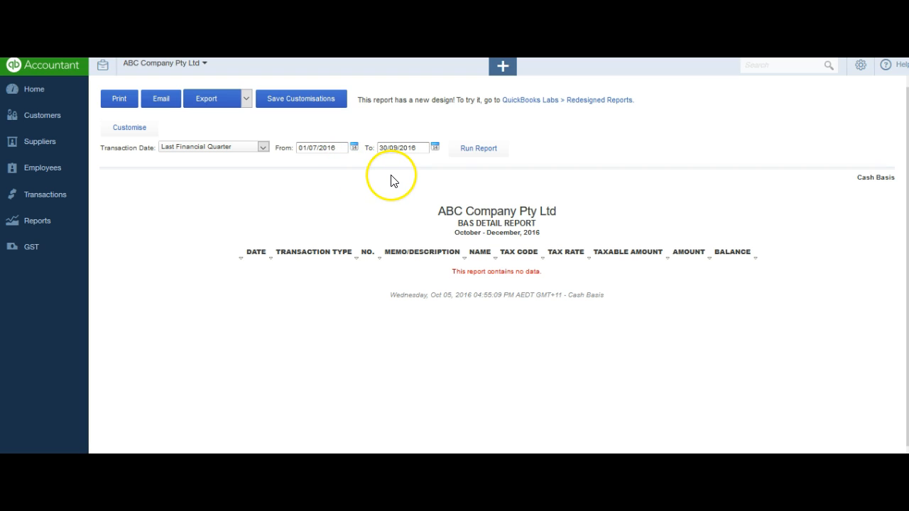
click(478, 149)
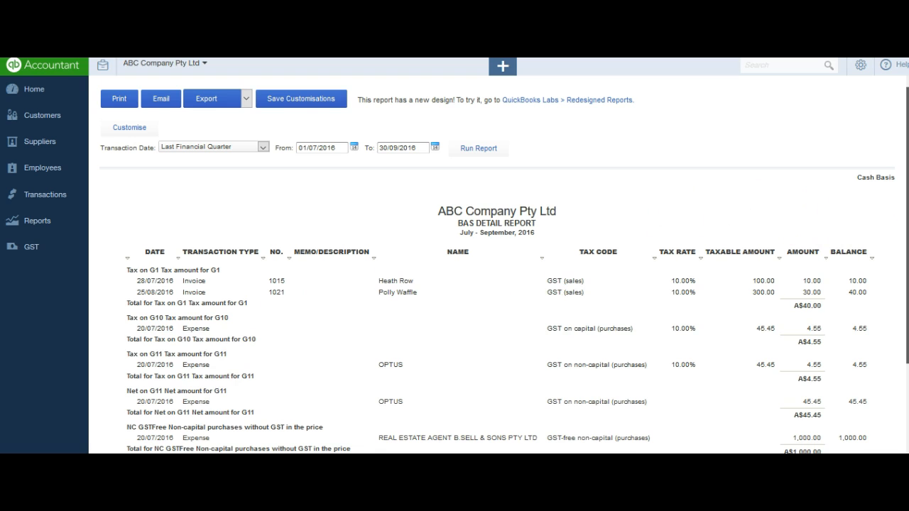
Open the 20/07/2016 expense coded GST on capital under Net amount for G10 in the report
scroll(498, 284, down, 2)
scroll(498, 284, down, 3)
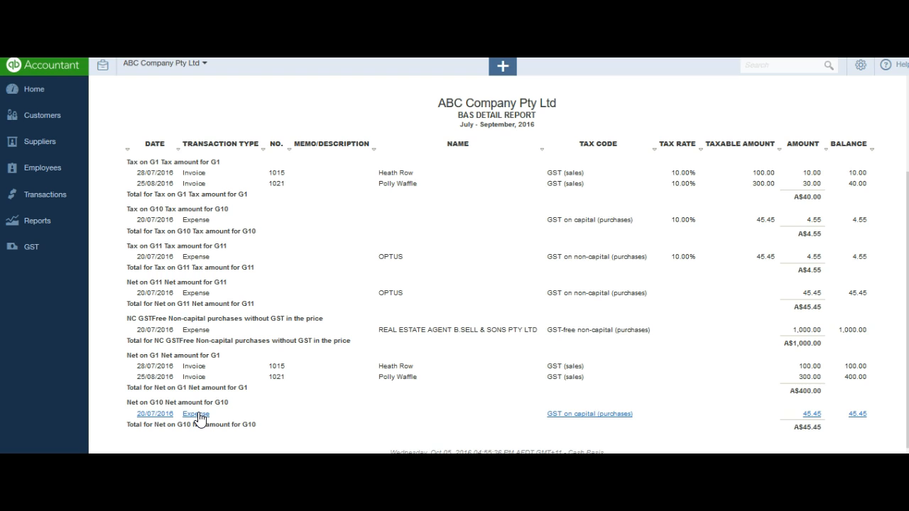
click(258, 408)
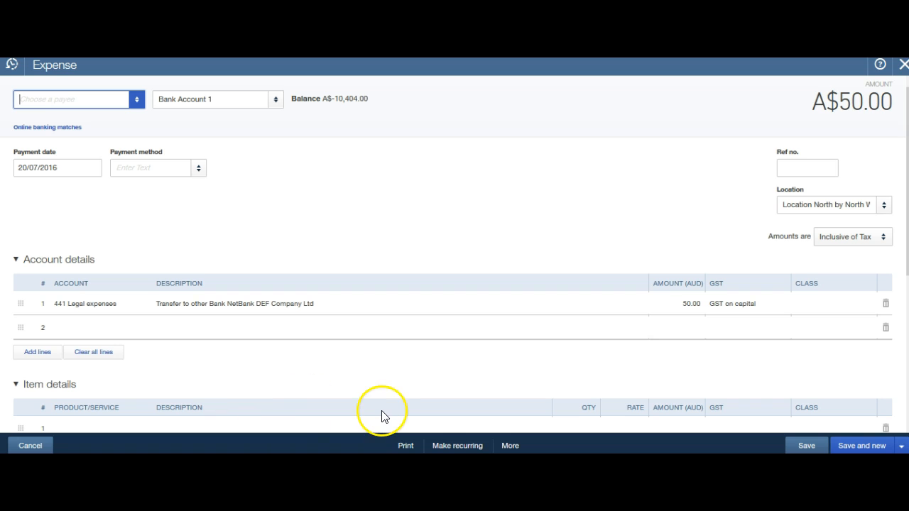
Change the GST code on the 441 Legal expenses line to GST on non-capital (10%), then save and close the expense
click(118, 321)
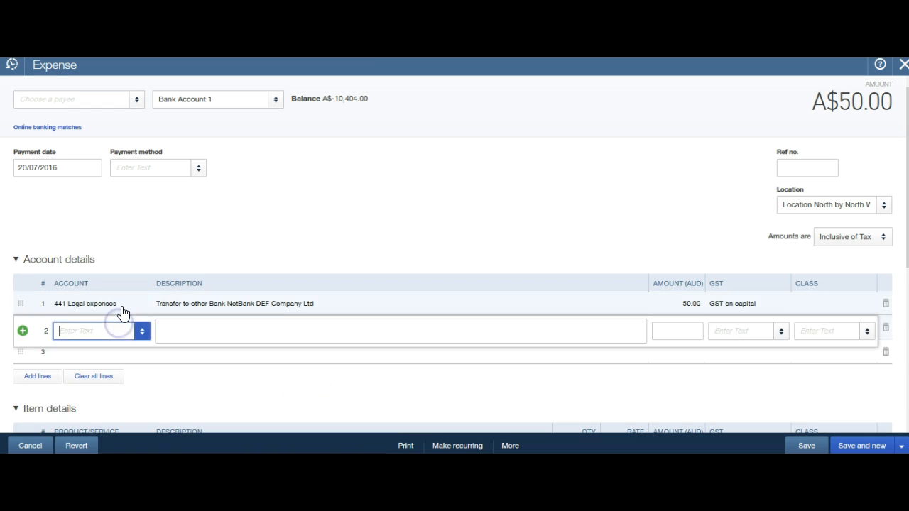
click(121, 306)
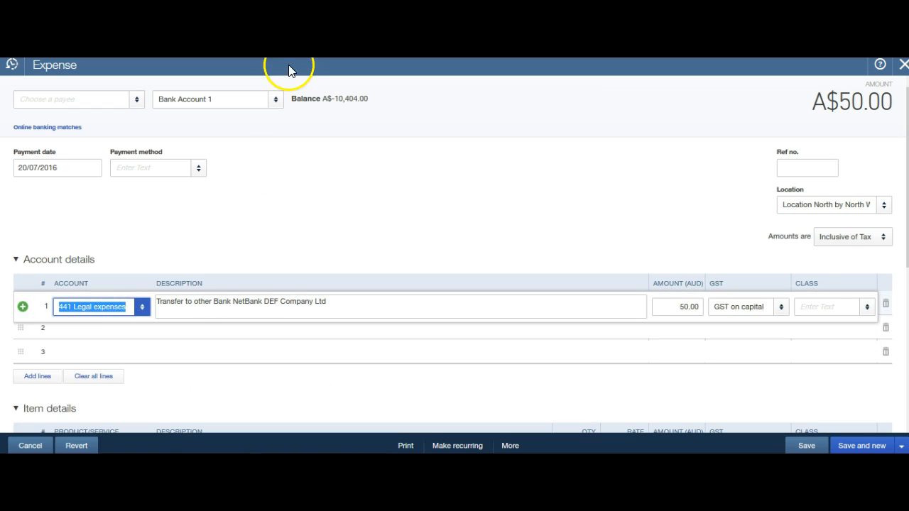
click(450, 309)
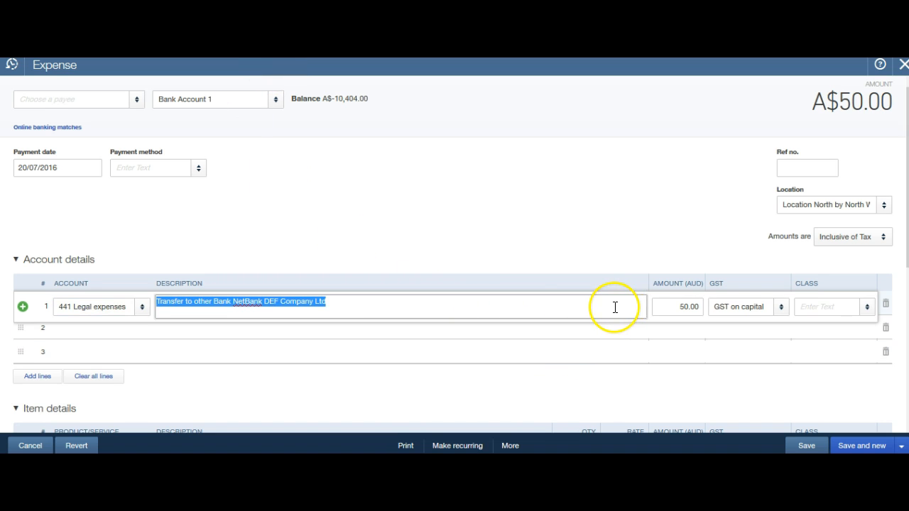
click(781, 312)
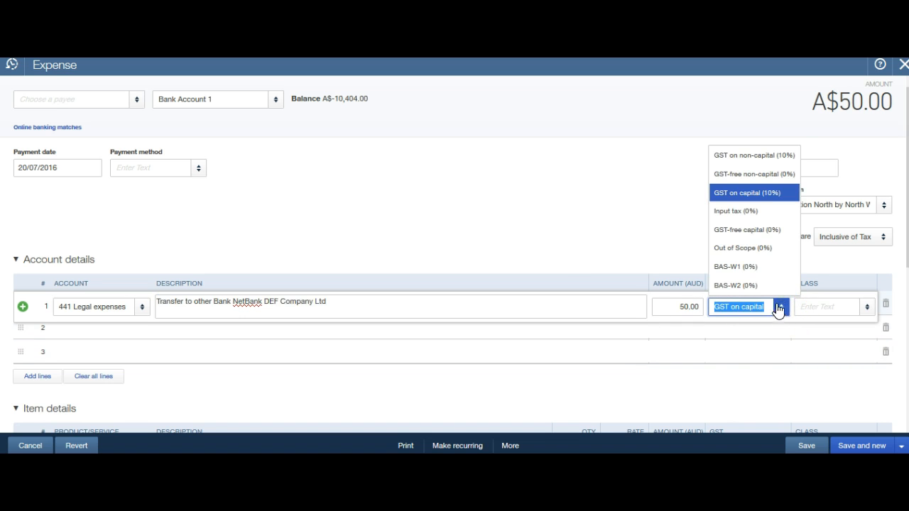
click(732, 157)
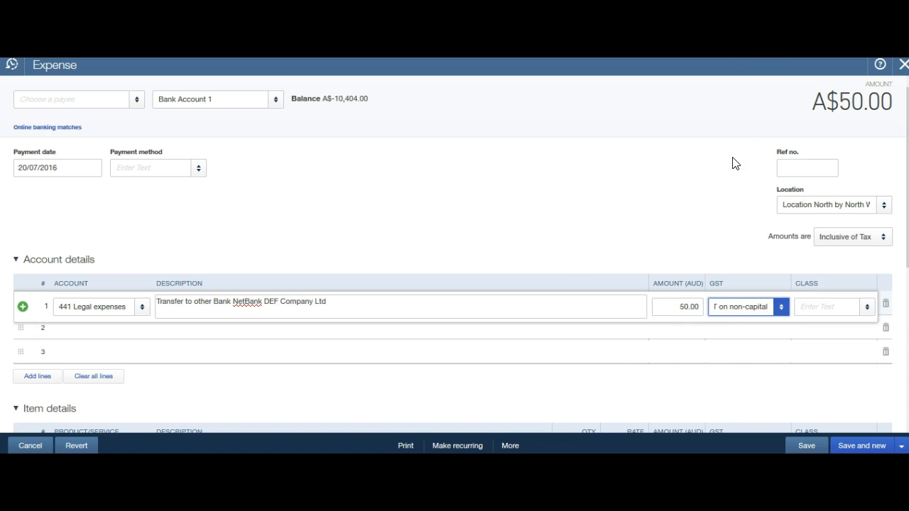
click(806, 446)
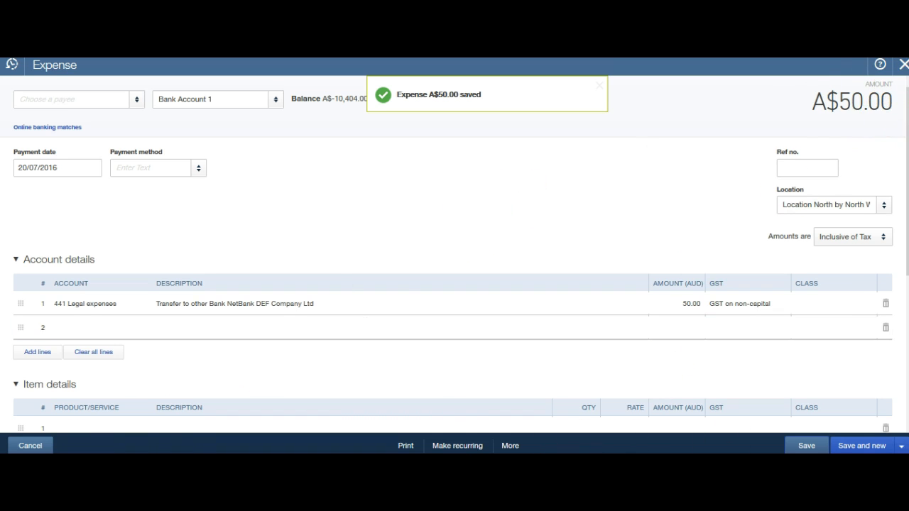
click(903, 65)
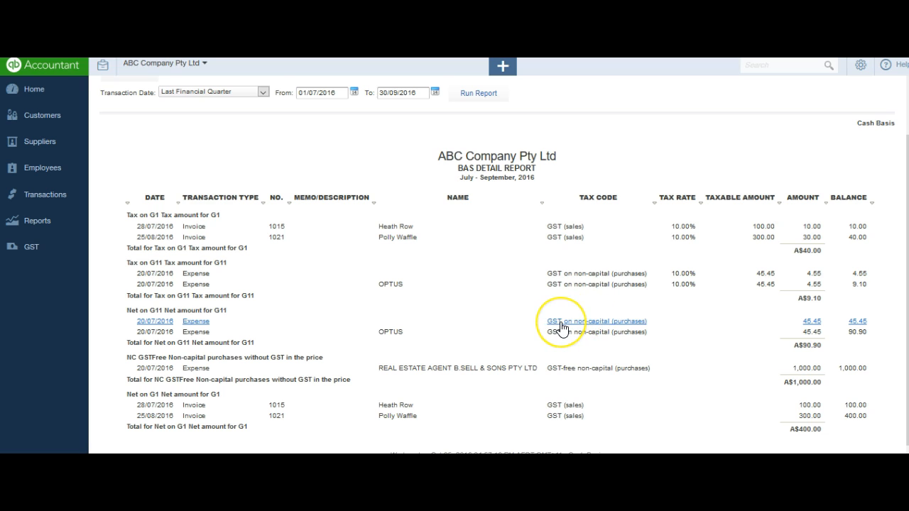
click(456, 320)
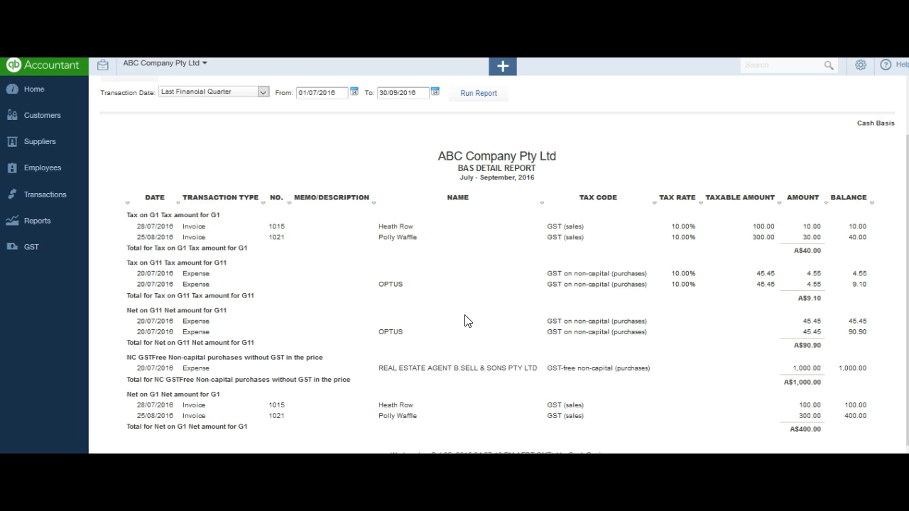
click(451, 325)
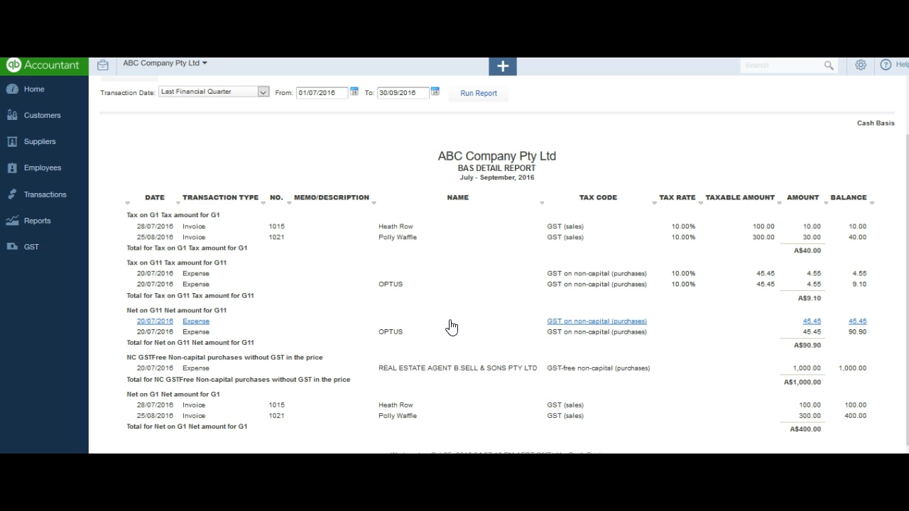
click(449, 333)
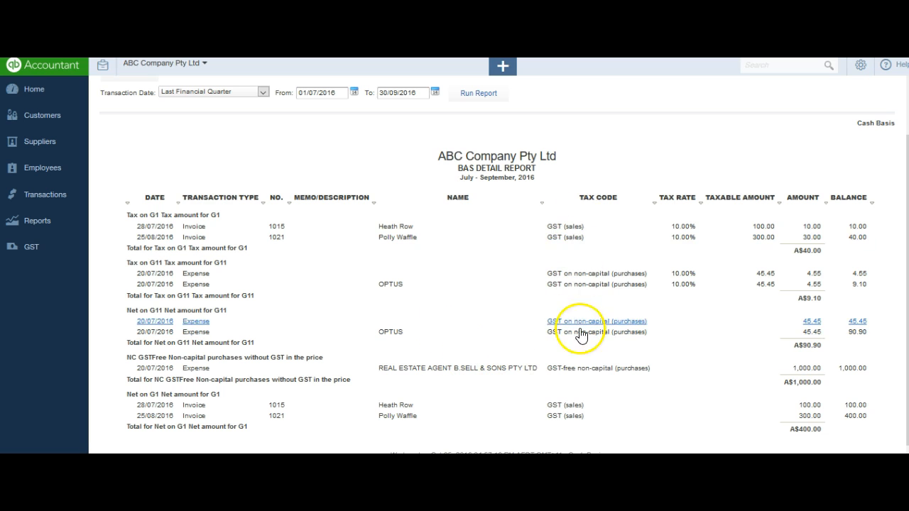